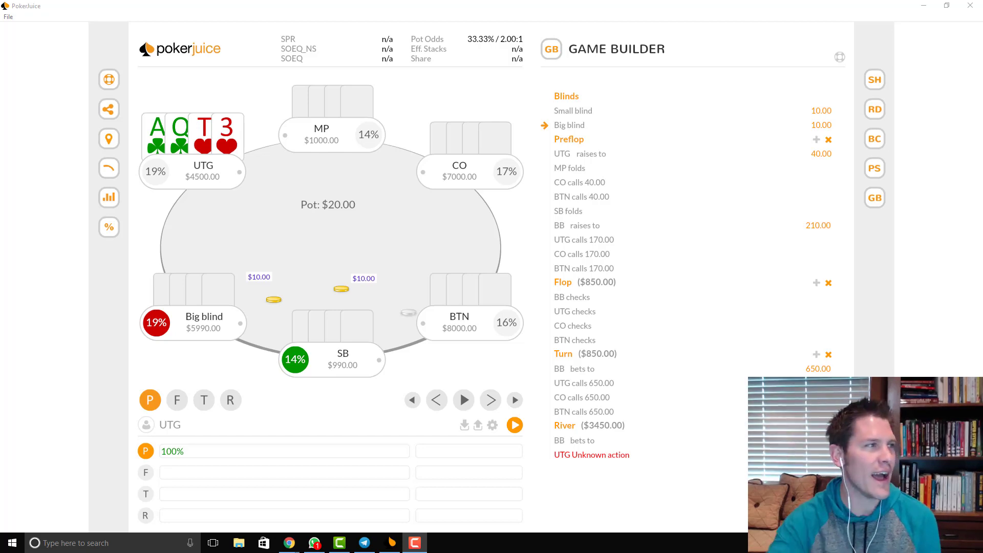
Step: Read the forum post describing the 5/10 PLO four-way hand in the browser and return to PokerJuice
key(alt+Tab)
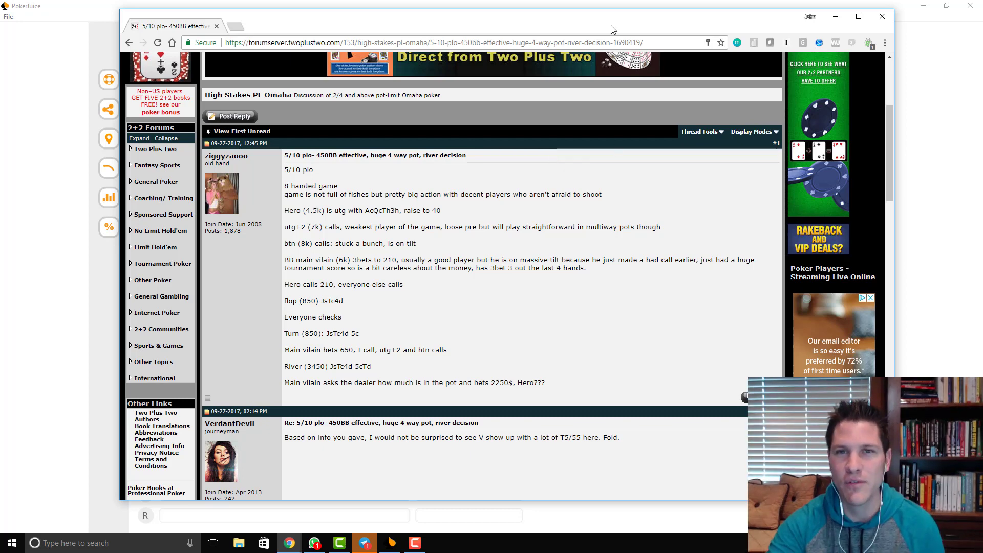
click(836, 17)
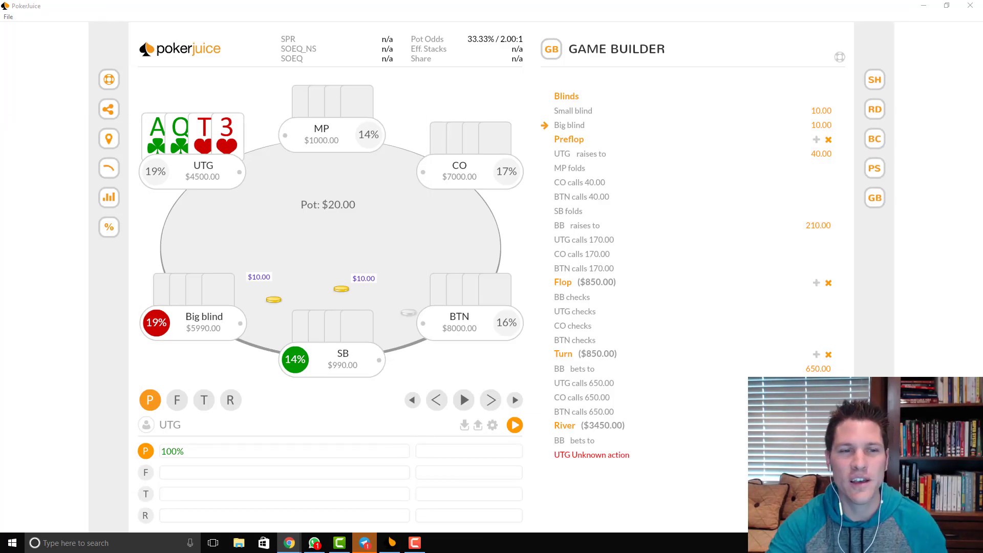
Step: Replay the preflop action one decision at a time from UTG's raise to 40 through the big blind's raise to 210
click(493, 405)
click(492, 401)
click(492, 400)
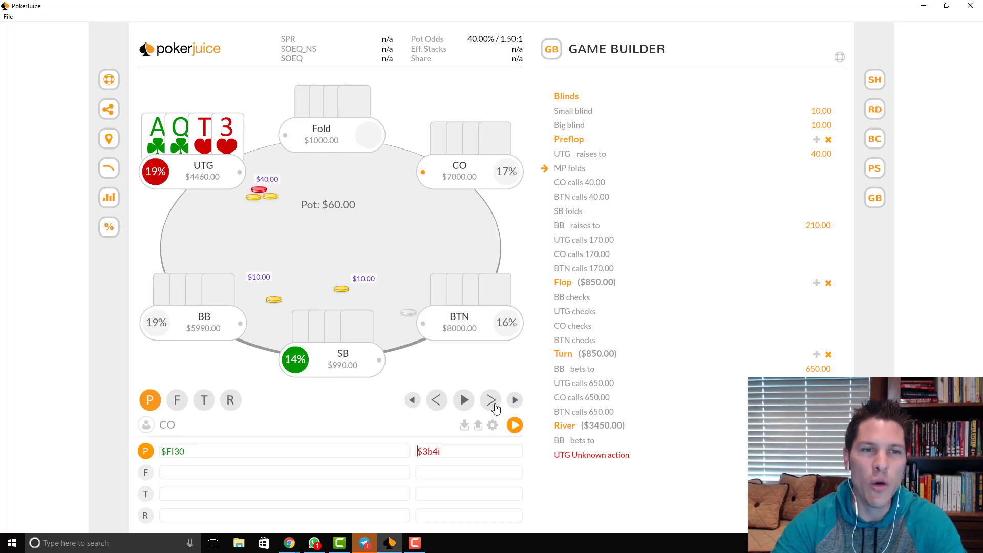
click(491, 400)
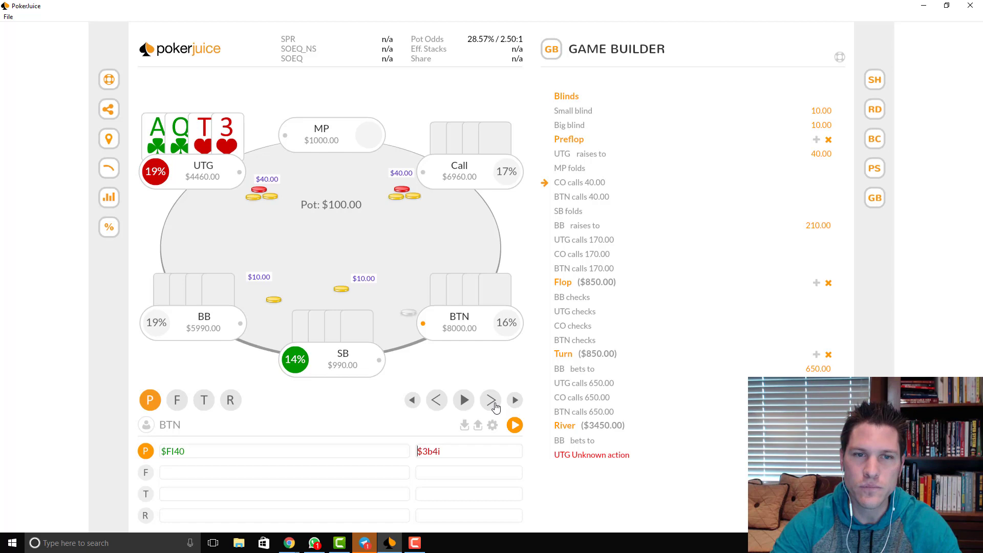
click(491, 401)
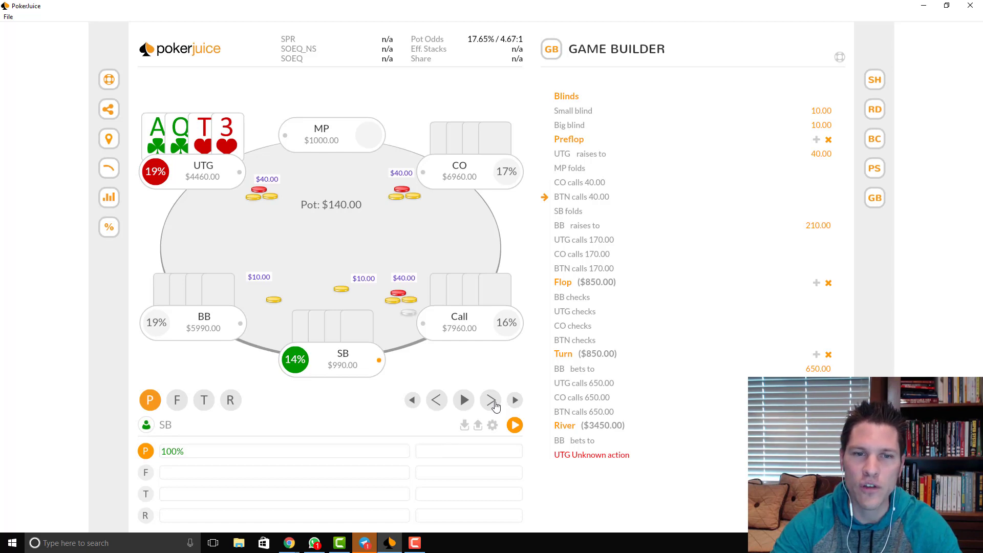
click(493, 402)
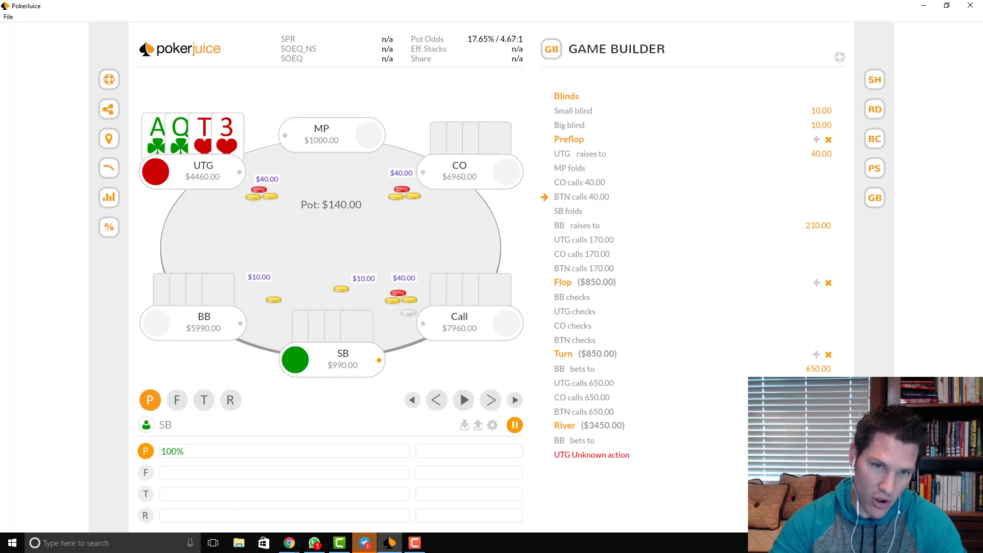
click(491, 401)
click(493, 401)
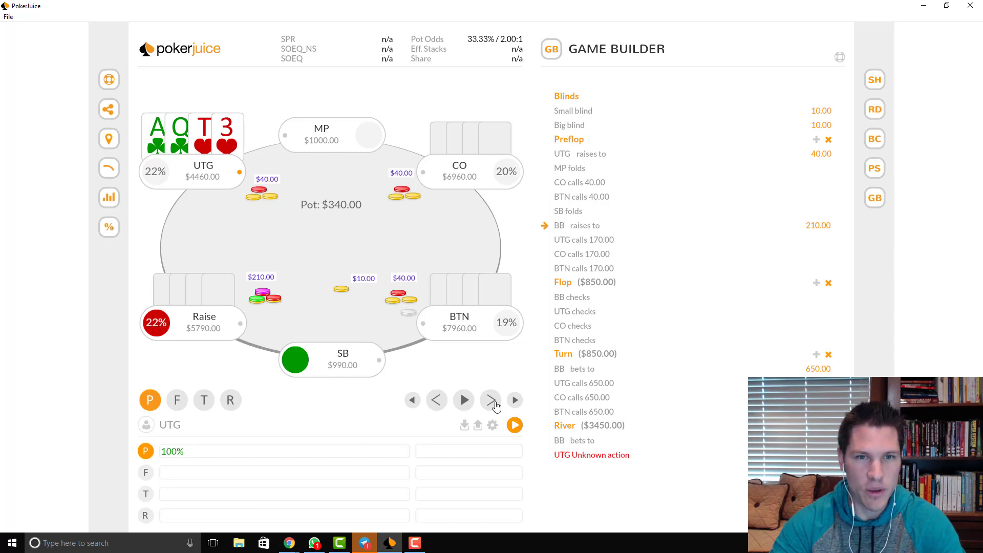
Step: Step through the UTG, CO and BTN calls of 170 and advance to the flop
click(495, 404)
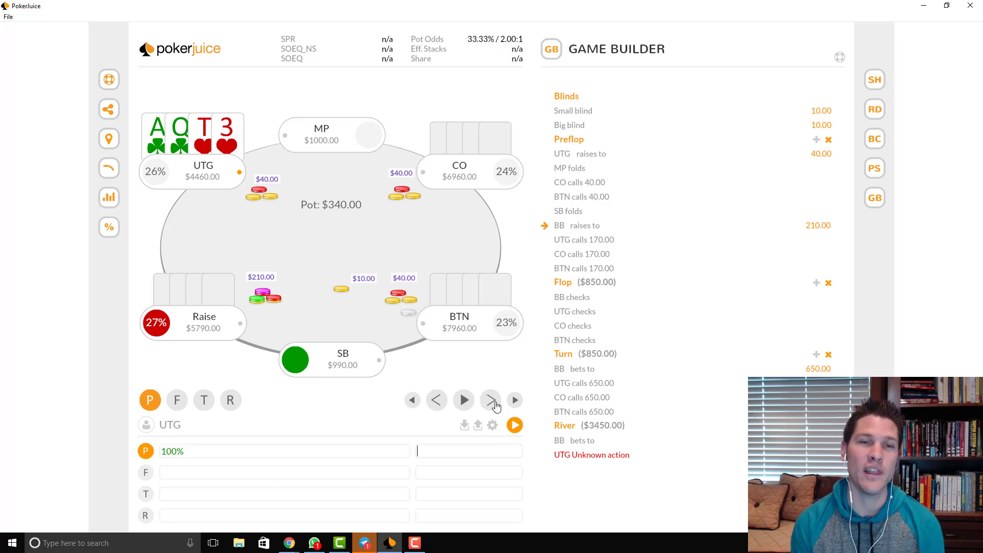
click(495, 406)
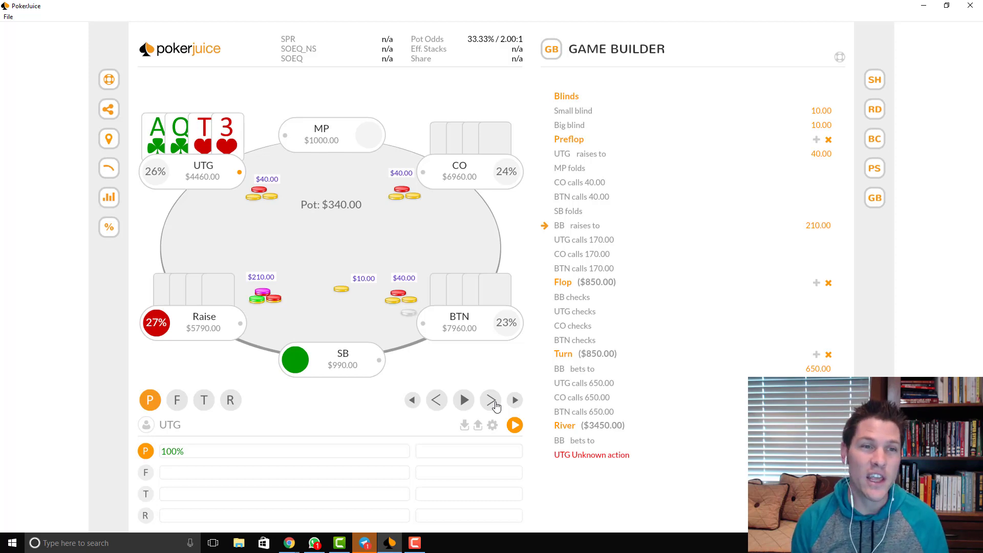
click(494, 403)
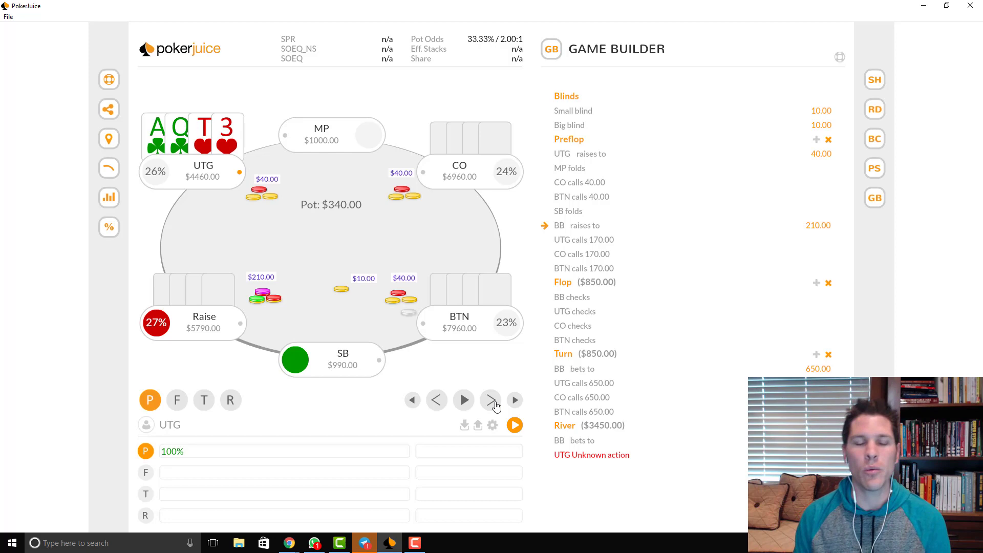
click(495, 402)
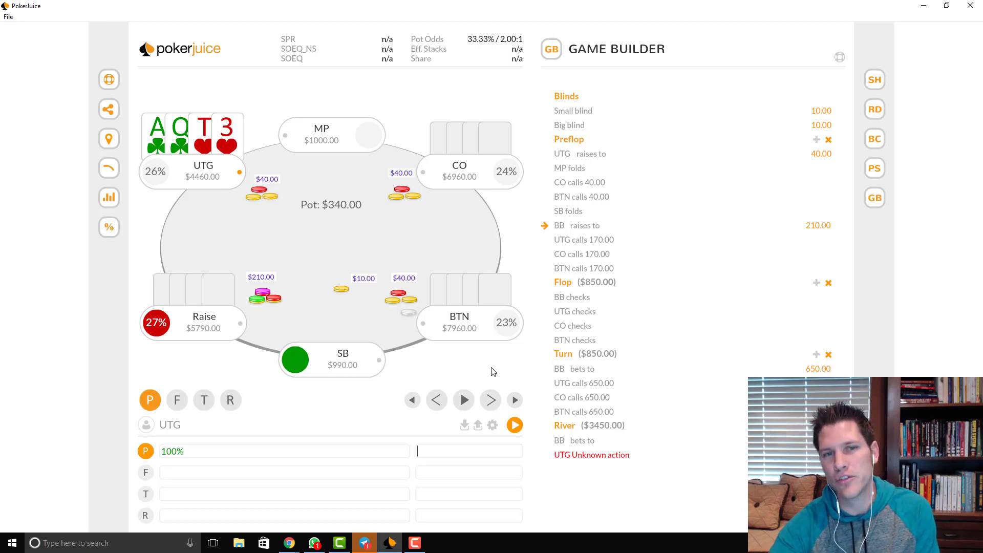
click(493, 400)
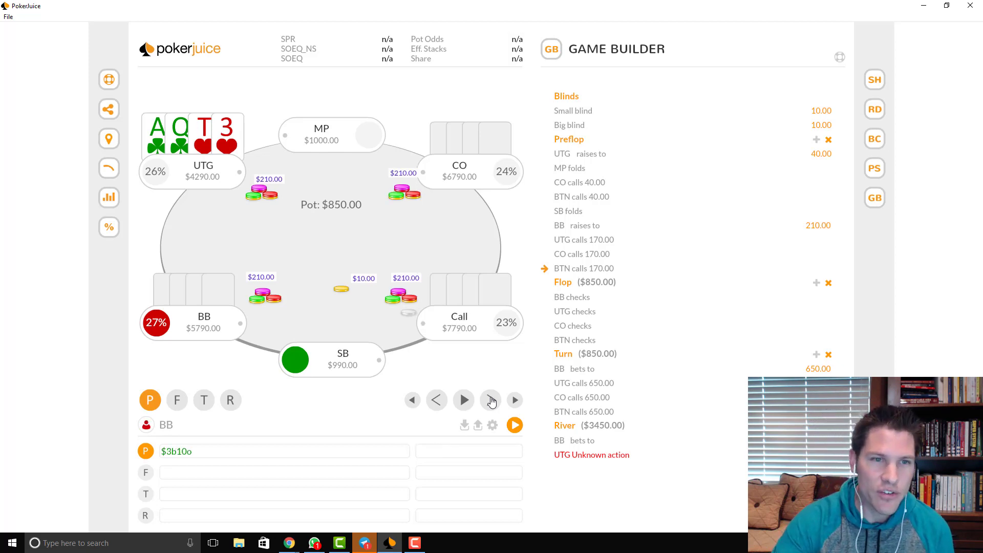
click(492, 400)
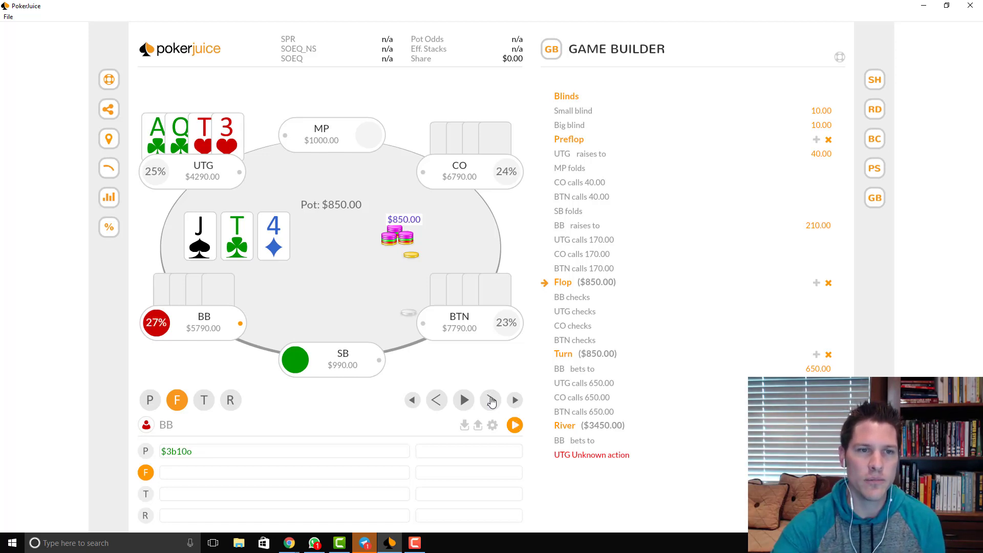
Step: Step through the four flop checks to the turn card and the big blind's 650 bet
click(492, 400)
click(492, 400)
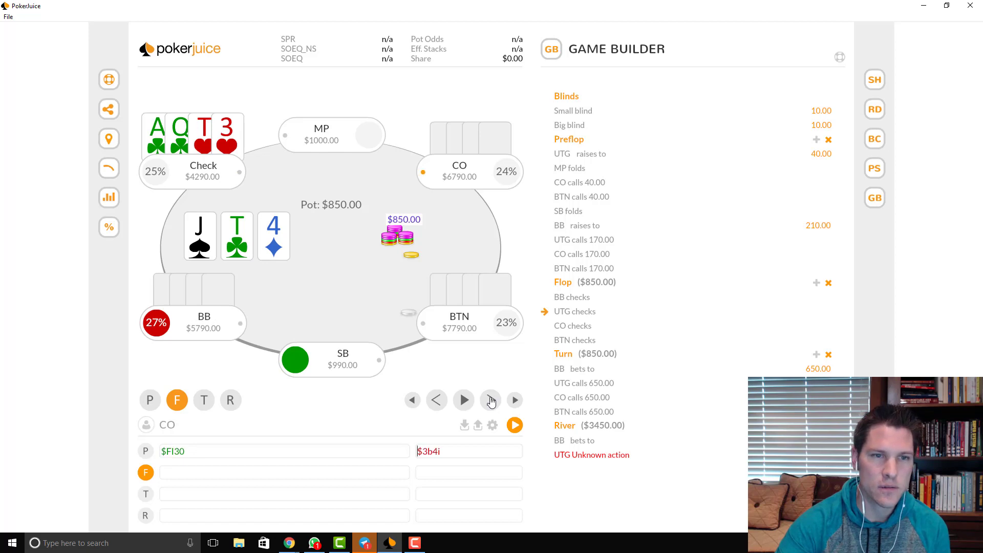
click(492, 400)
click(491, 400)
click(491, 399)
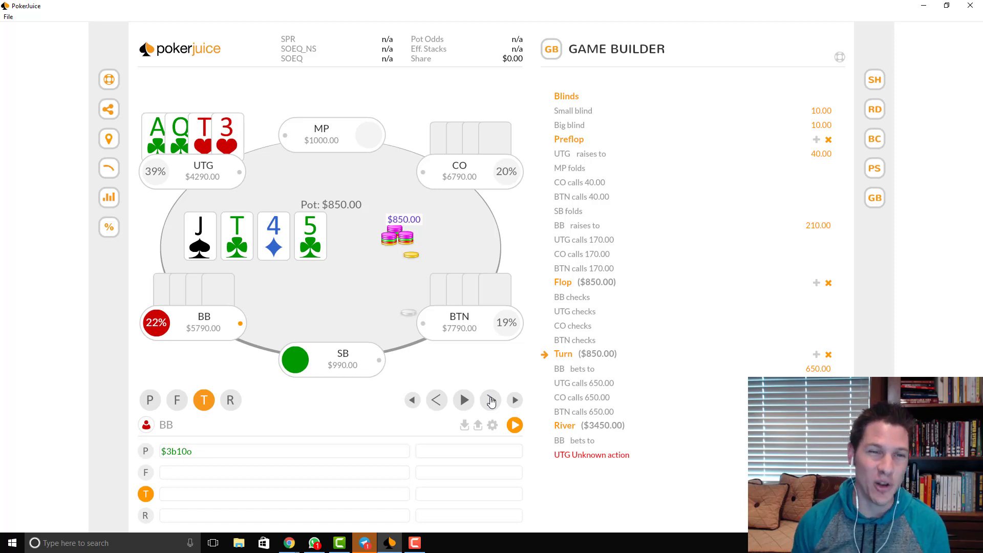
click(491, 401)
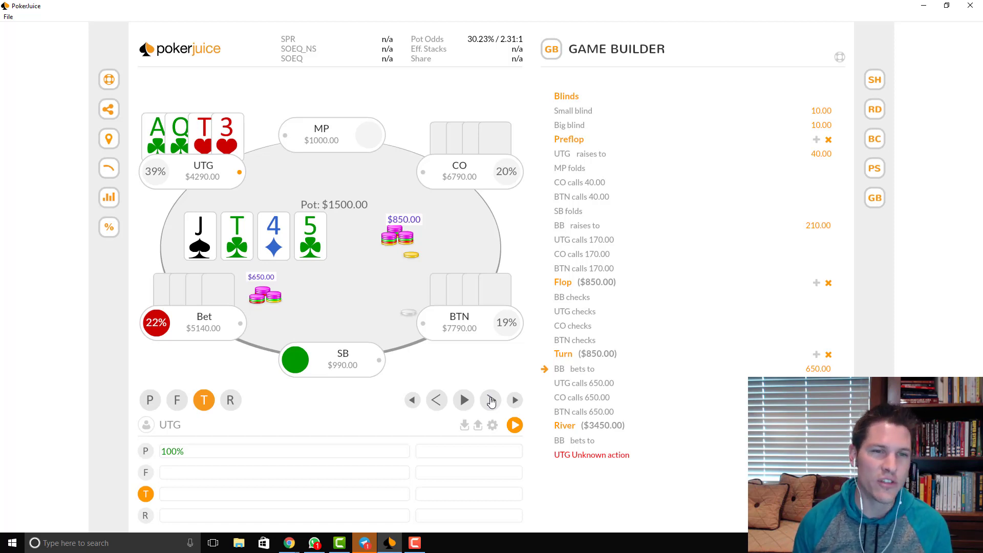
click(490, 400)
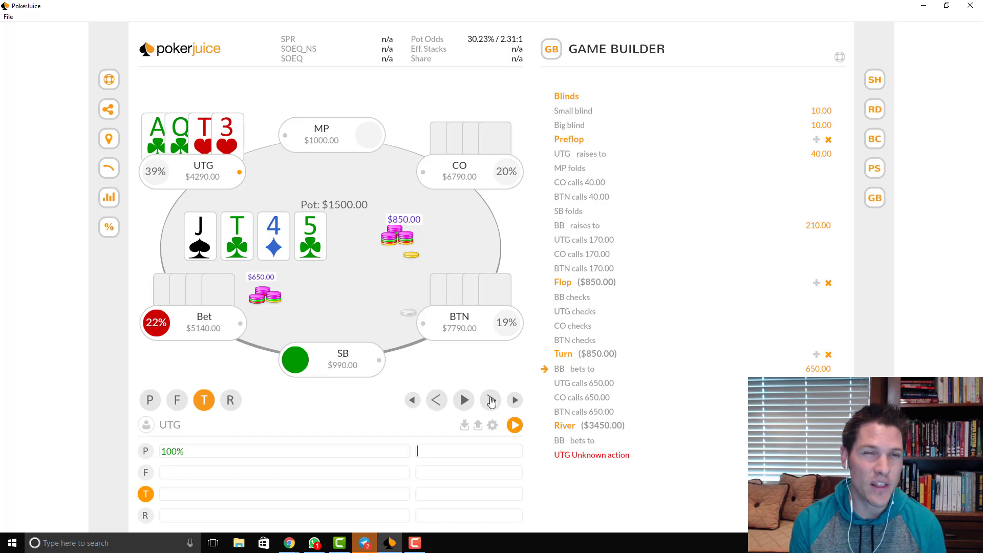
click(491, 400)
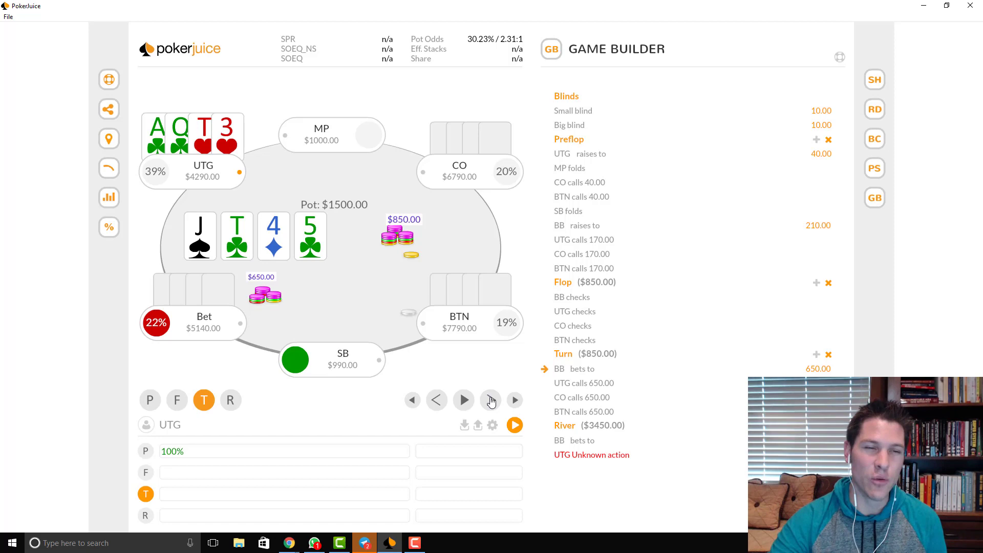
Step: Replace the big blind's preflop range with the PJ 3bet oop 8% range, leaving only $3b8o
click(186, 328)
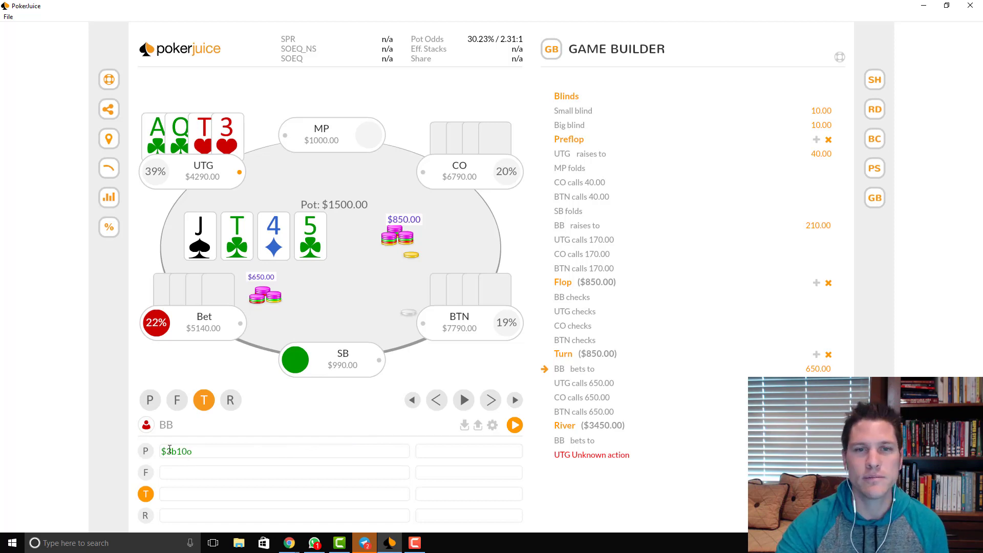
click(151, 455)
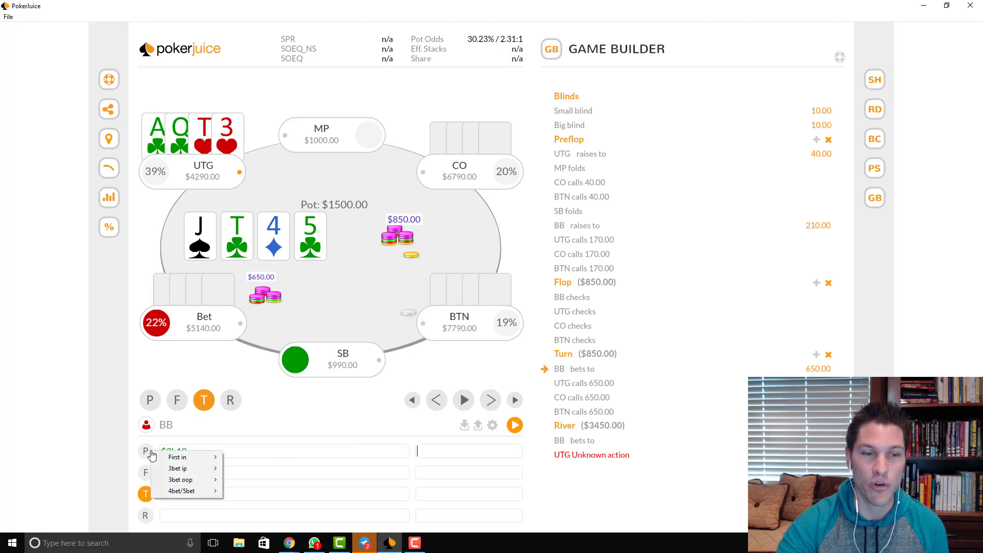
mouse_move(183, 471)
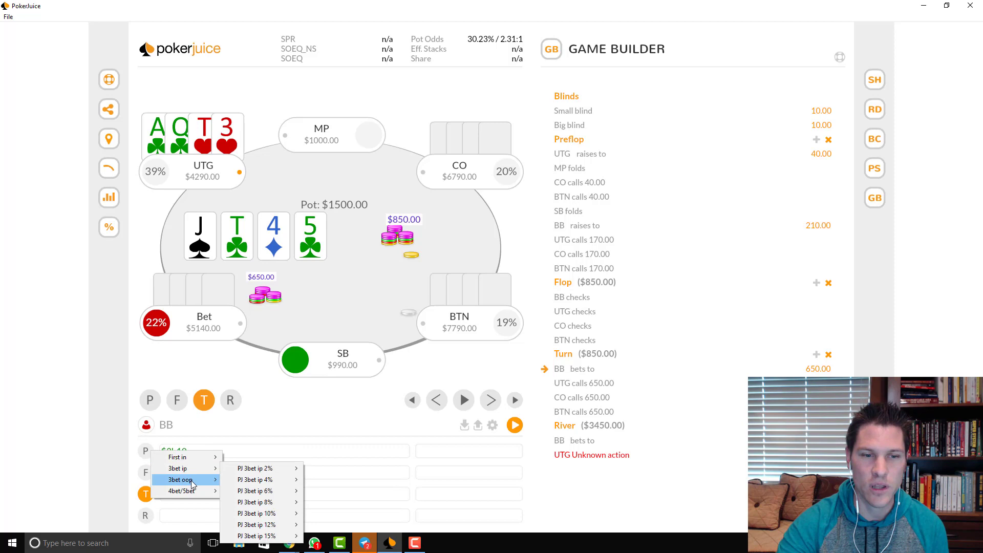
mouse_move(299, 445)
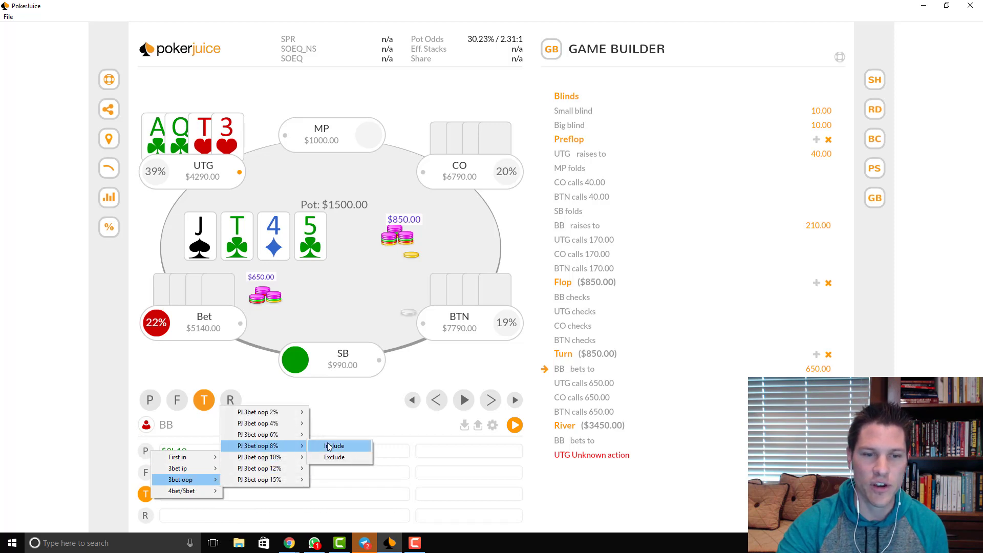
click(330, 446)
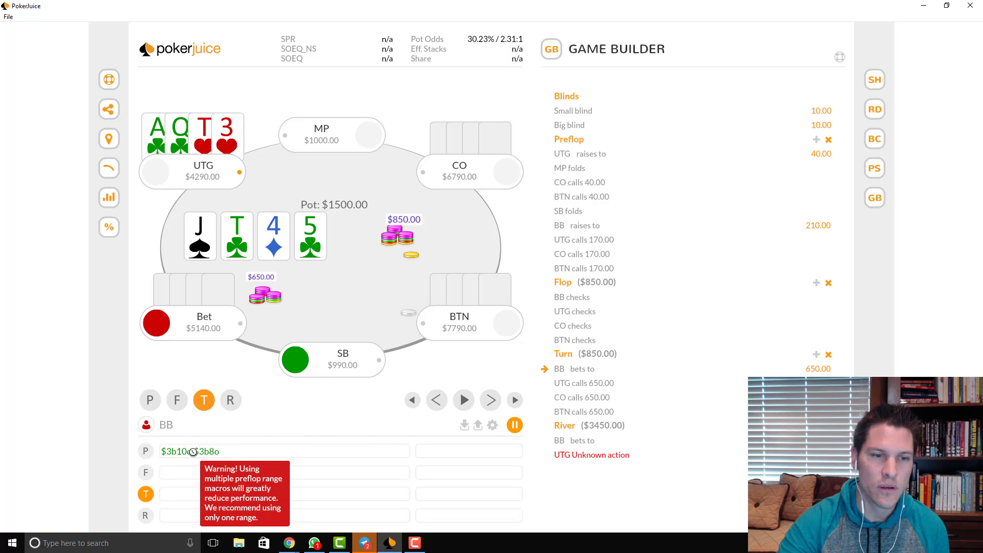
drag(193, 452, 130, 453)
key(BackSpace)
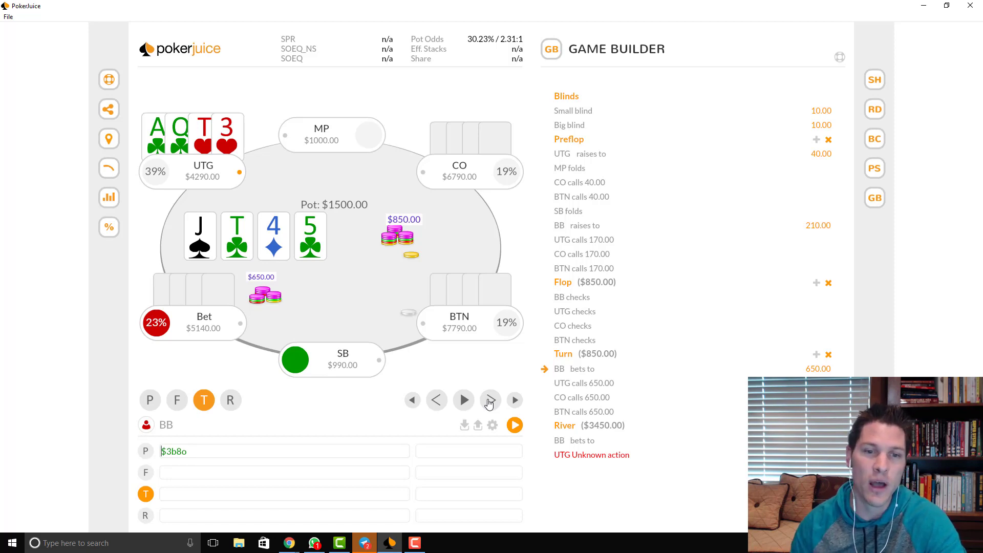
Step: Advance through the turn calls to the river and the big blind's 2250 bet facing UTG
click(490, 401)
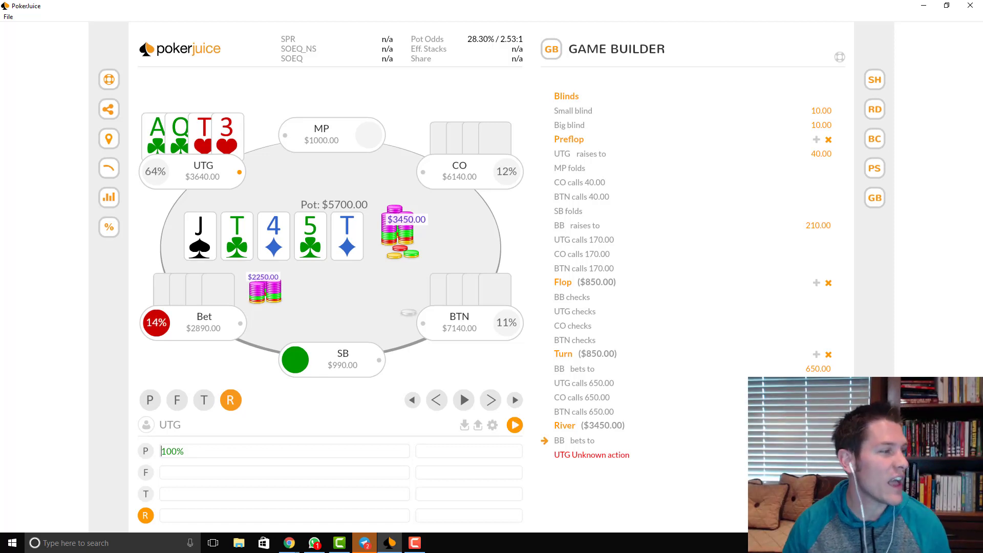
click(162, 451)
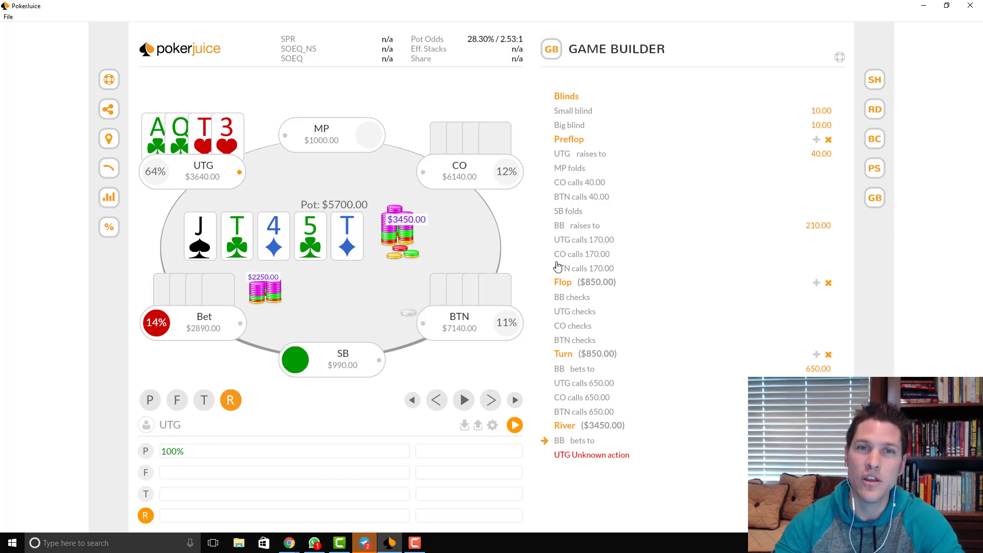
mouse_move(511, 57)
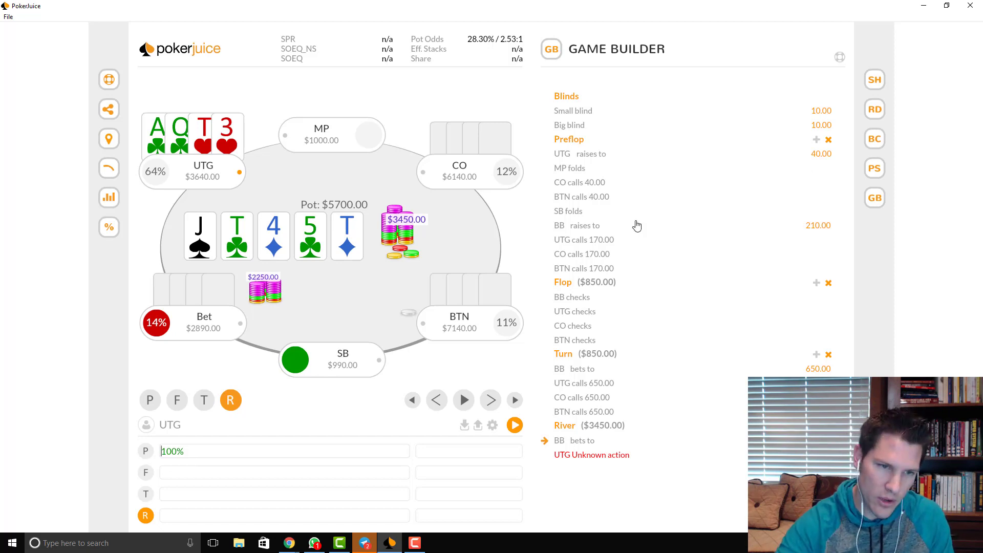
Step: Return the hand replay to the start of the turn
click(202, 402)
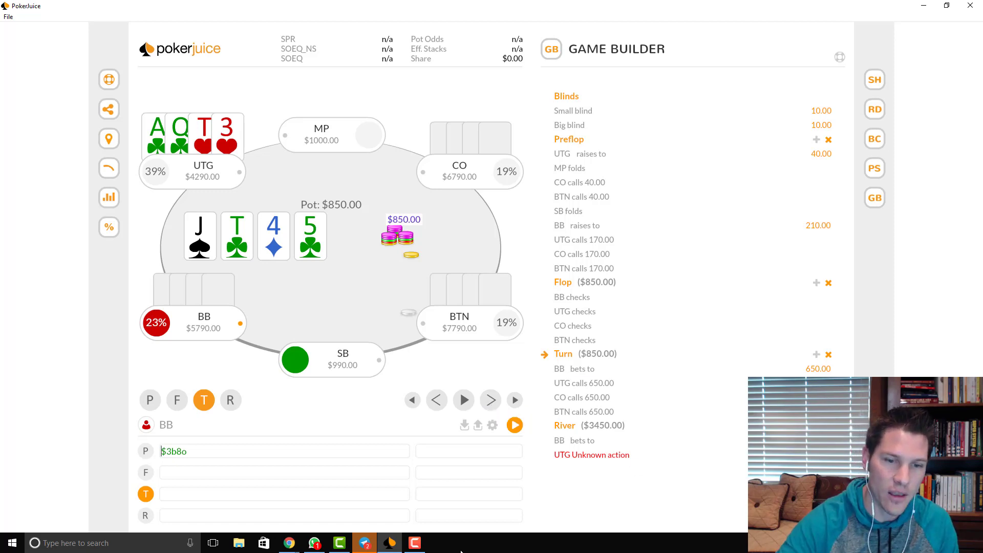
mouse_move(406, 542)
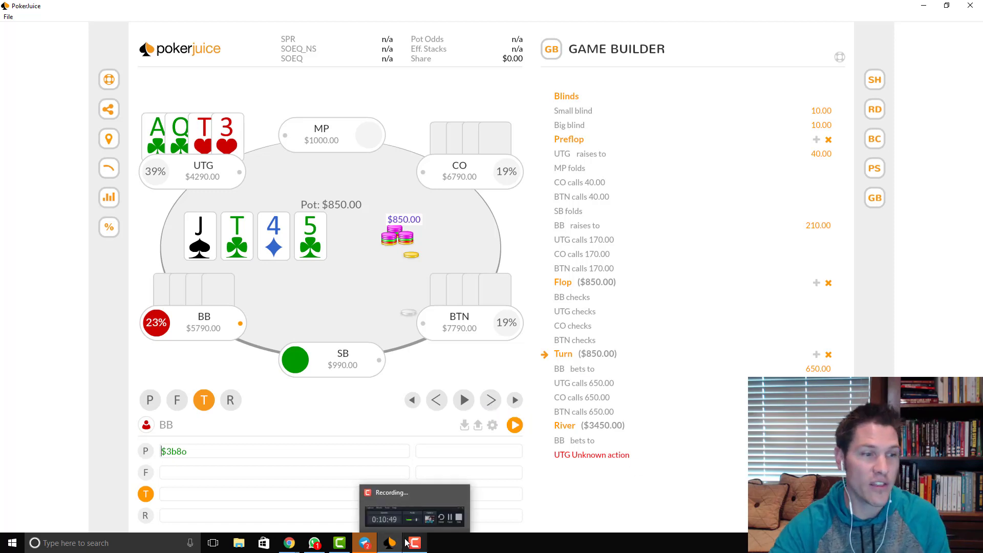